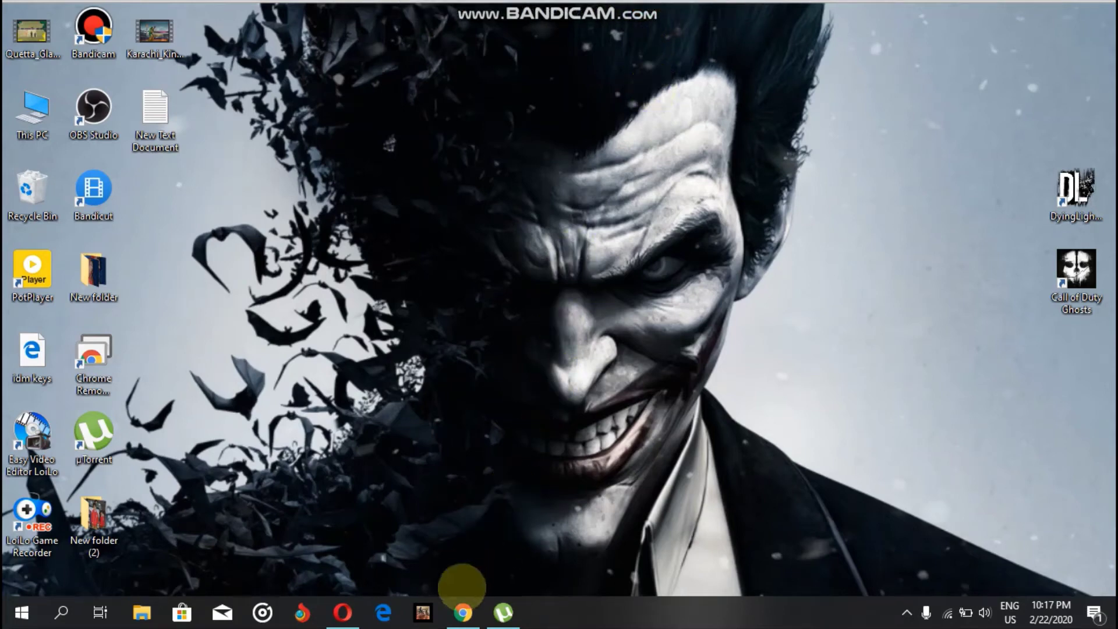
# Restore the YouTube channel window from the taskbar to browse its uploads
pyautogui.click(464, 614)
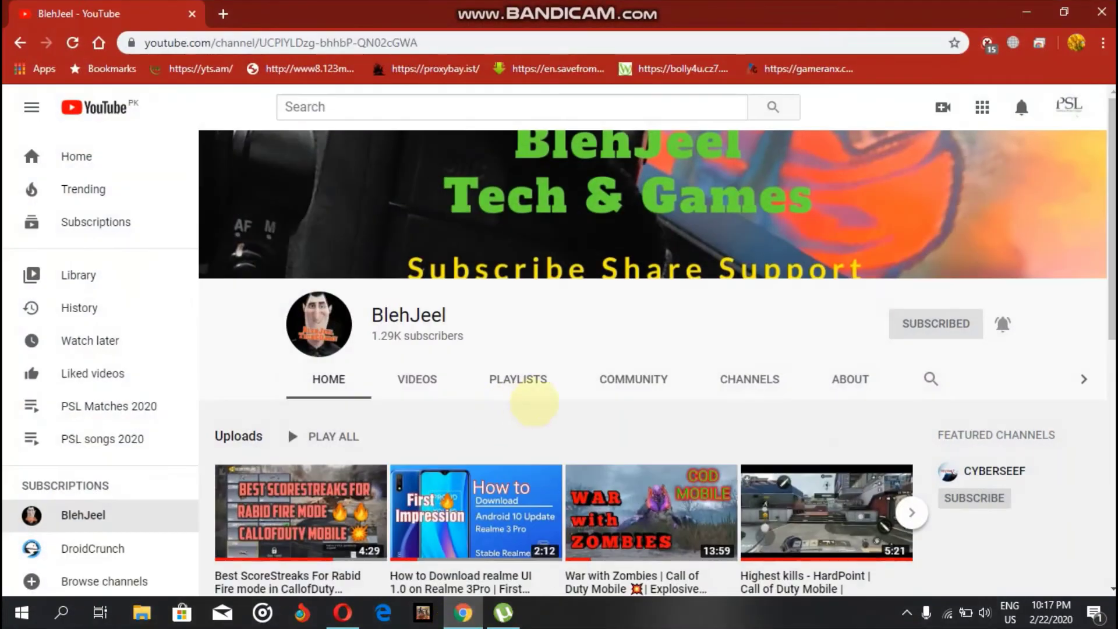
pyautogui.scroll(-2, 554, 473)
pyautogui.scroll(-1, 553, 472)
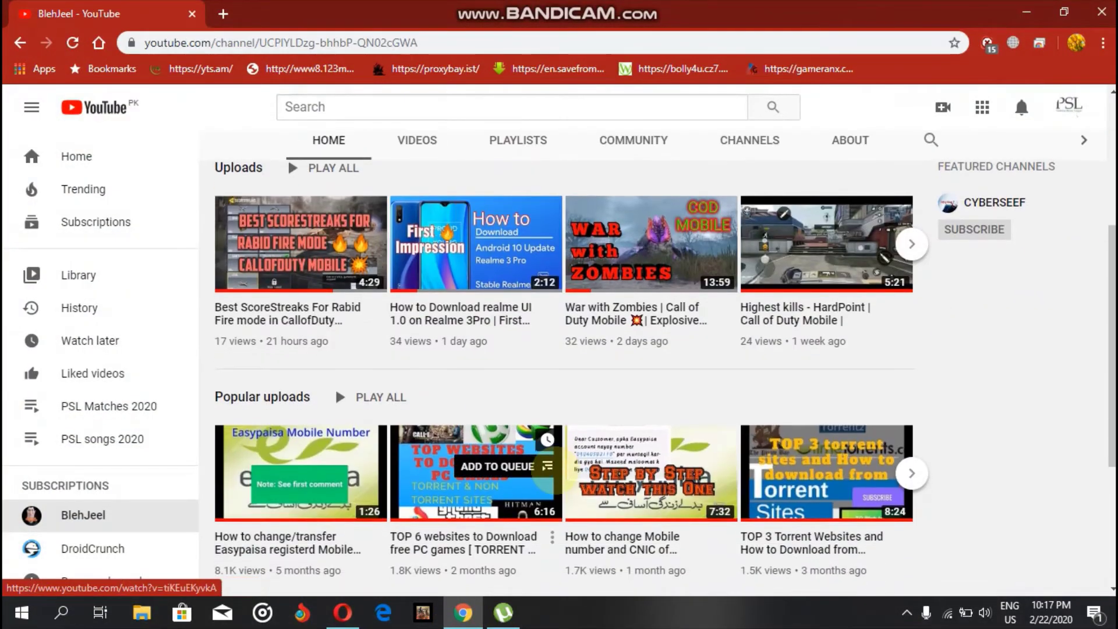
pyautogui.scroll(-1, 547, 476)
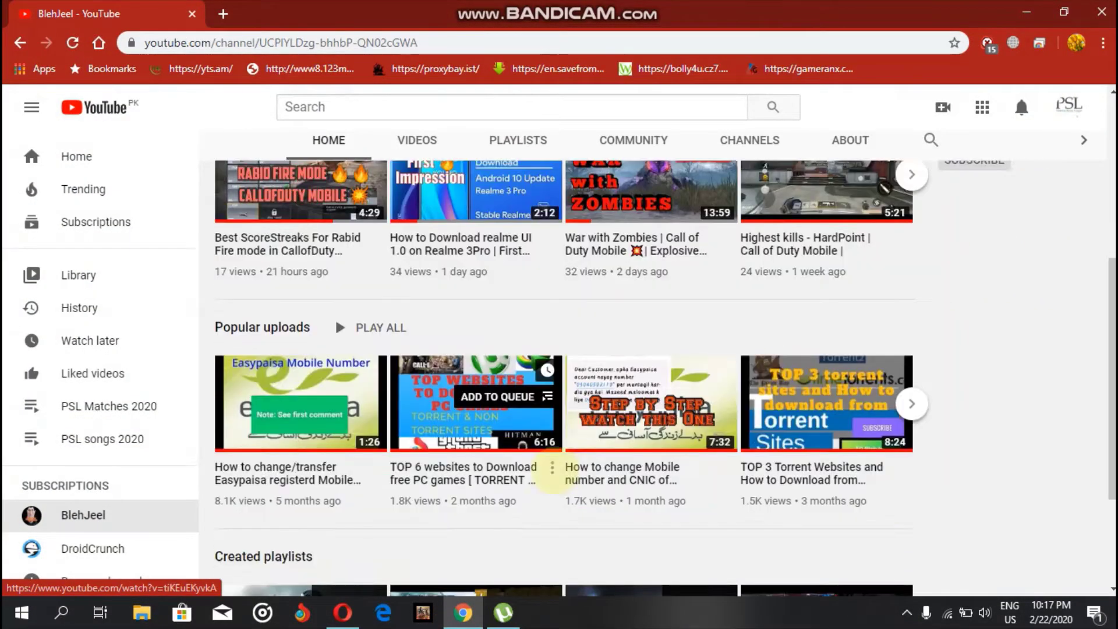
pyautogui.scroll(-2, 545, 477)
pyautogui.scroll(6, 545, 476)
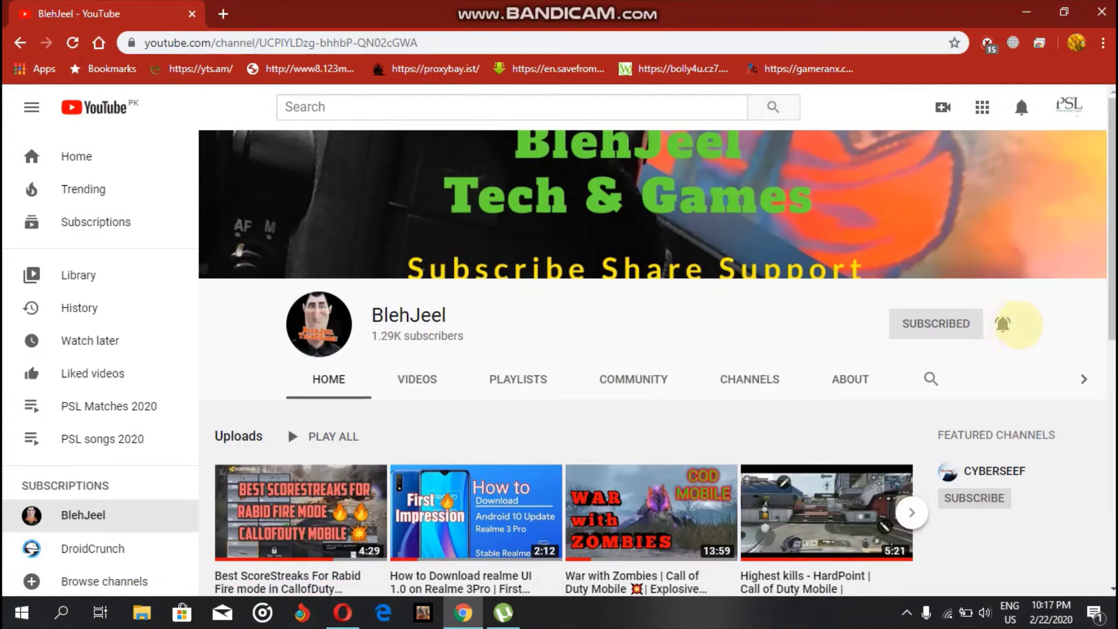
pyautogui.scroll(-1, 600, 429)
pyautogui.scroll(-1, 599, 429)
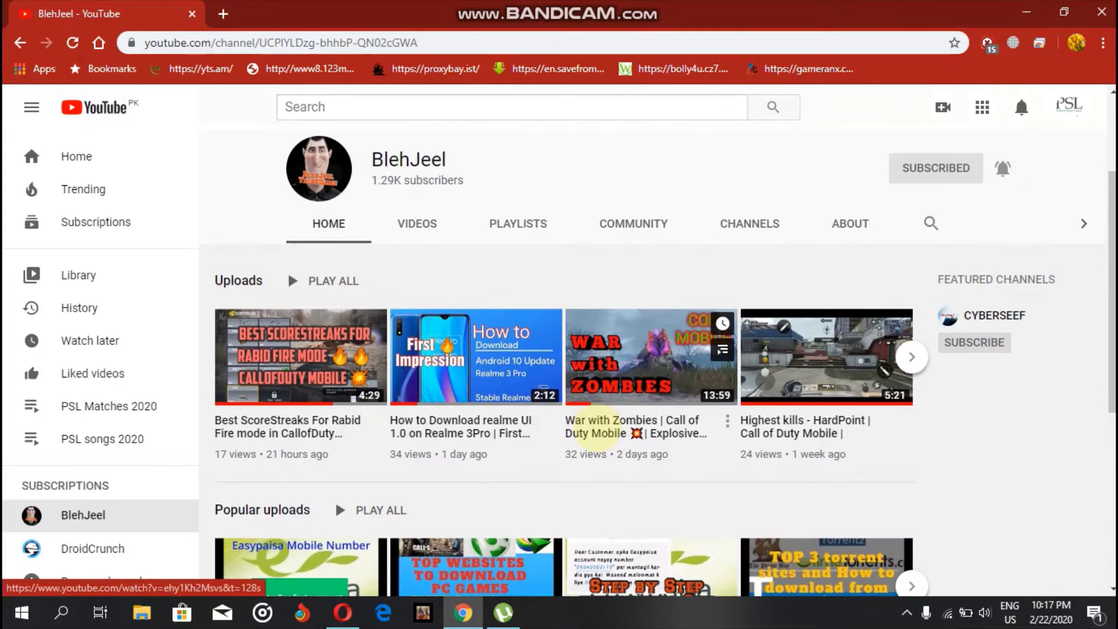
pyautogui.scroll(-2, 600, 429)
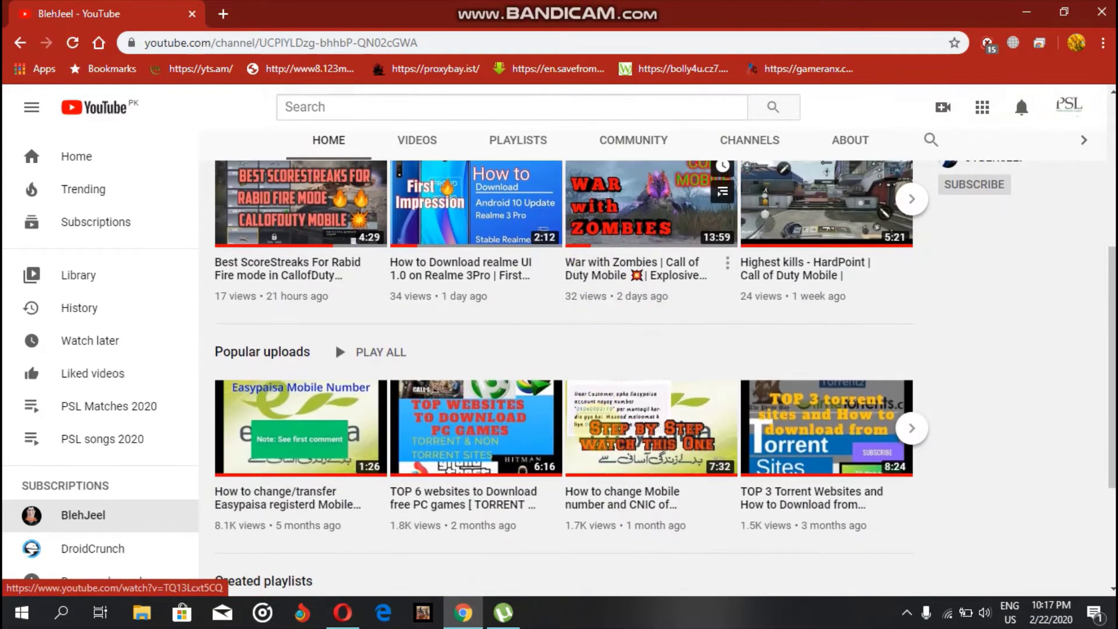
pyautogui.scroll(3, 600, 428)
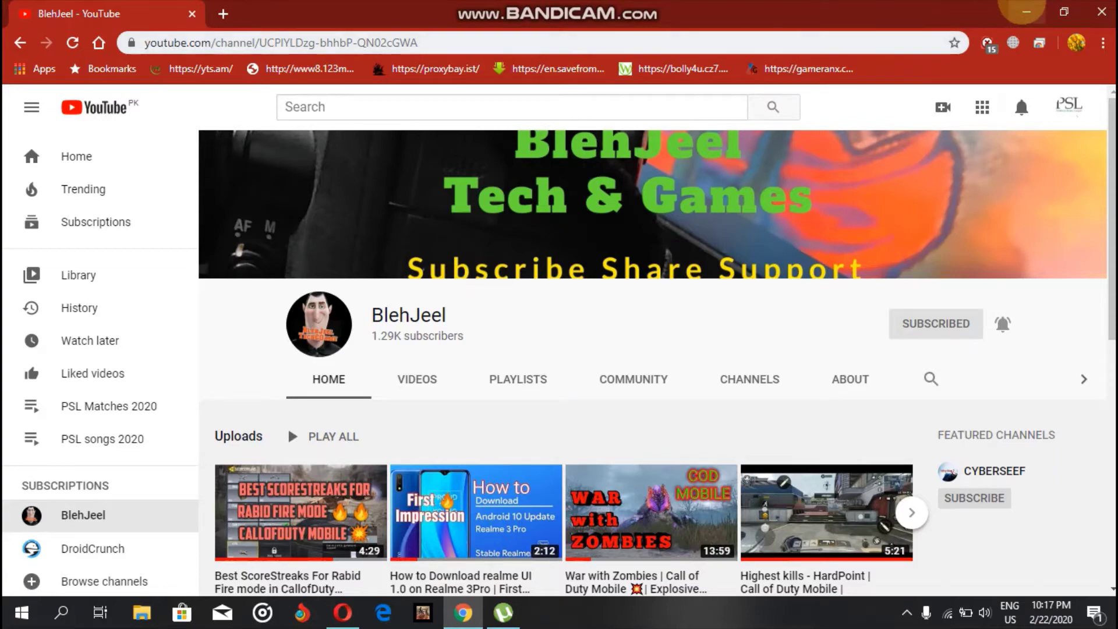
# Minimize the YouTube browser and bring up Opera on its Speed Dial start page
pyautogui.click(1026, 11)
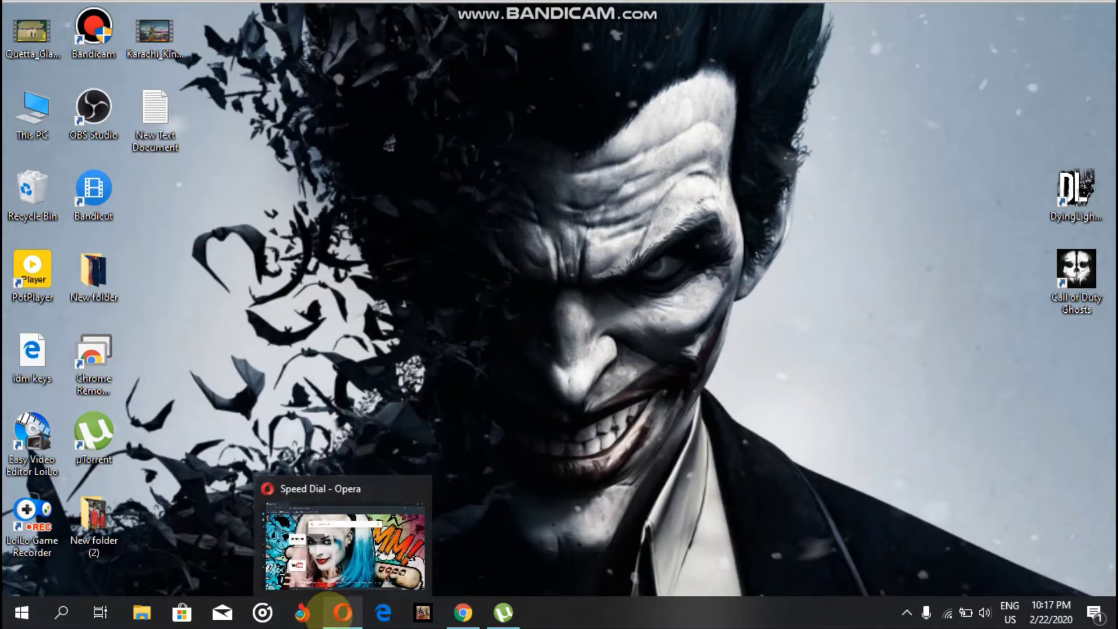
pyautogui.click(342, 612)
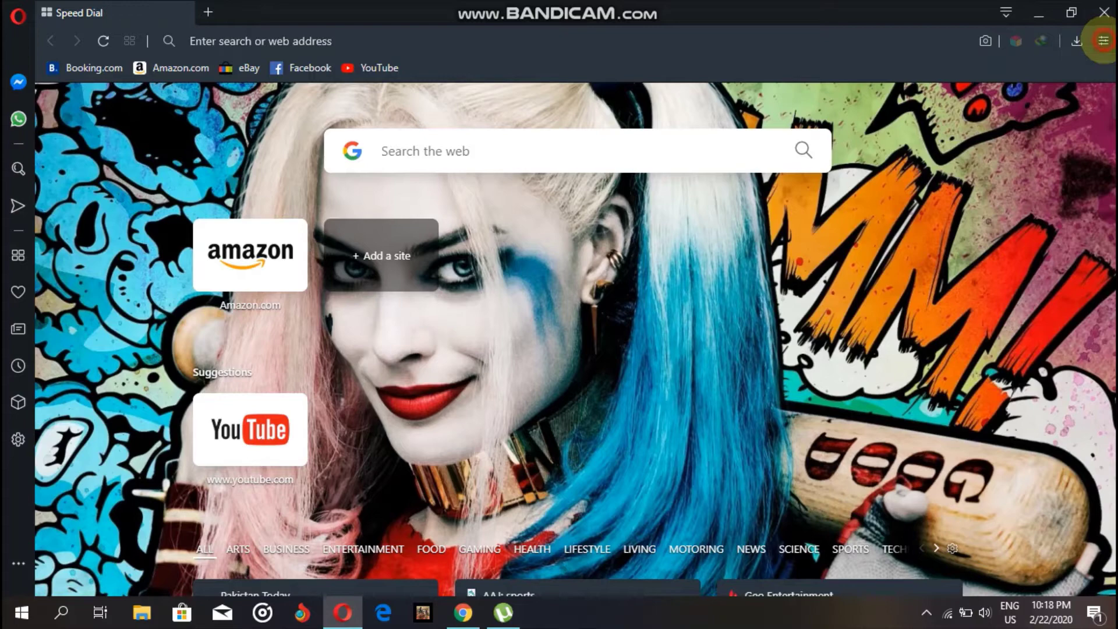
# Use Easy setup's Privacy & Security section to reach 'Enable in Settings' for VPN
pyautogui.click(1103, 40)
pyautogui.click(1103, 41)
pyautogui.click(1104, 41)
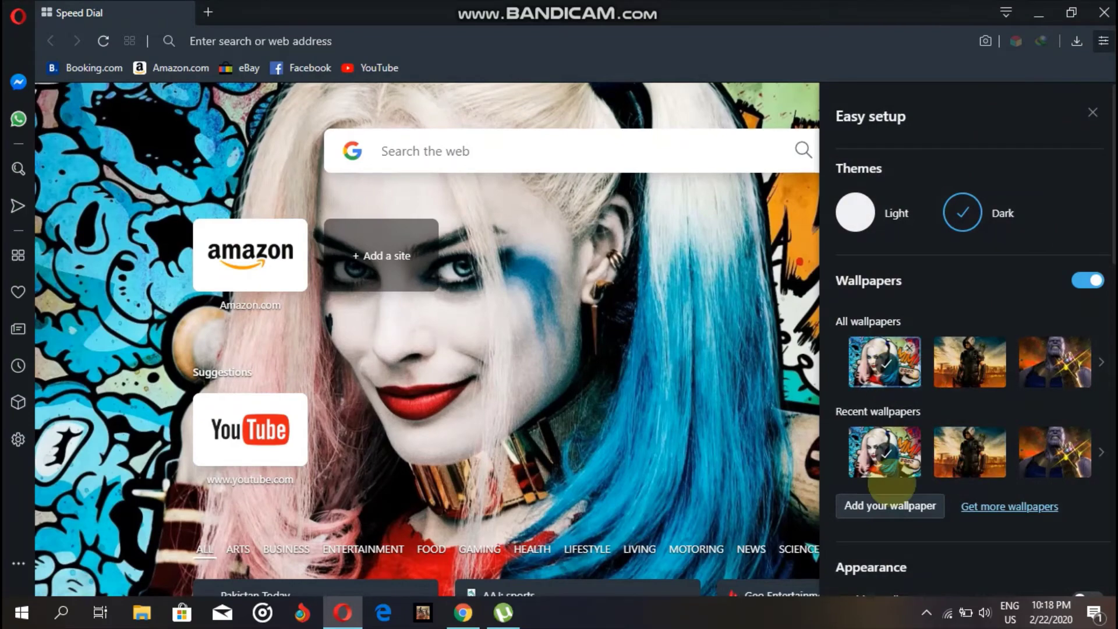
pyautogui.scroll(-2, 887, 511)
pyautogui.scroll(-2, 887, 515)
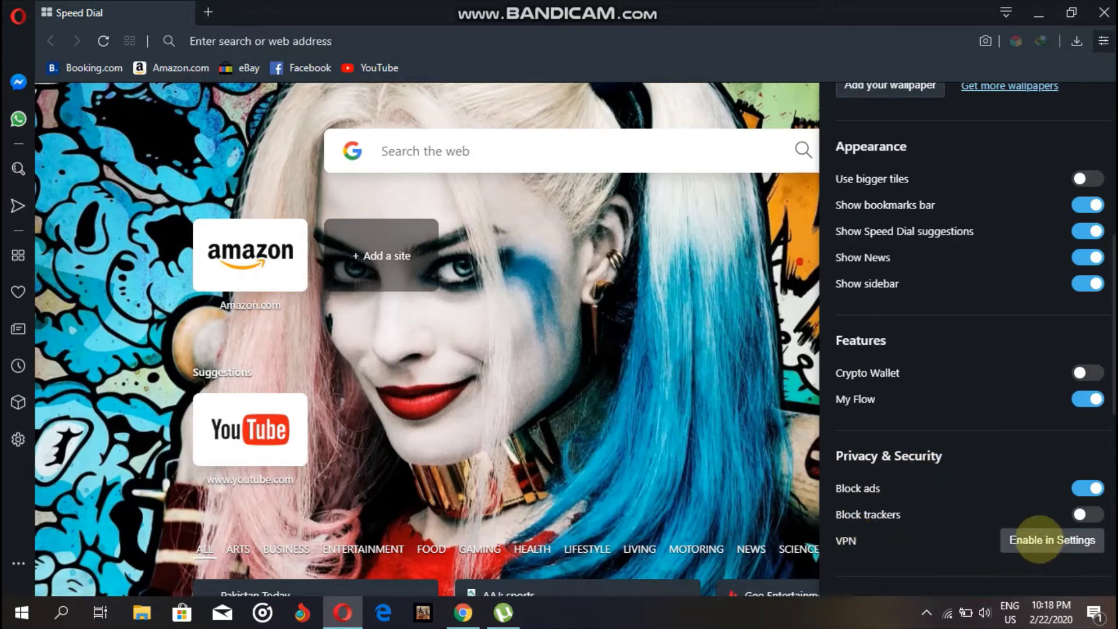
pyautogui.click(1040, 539)
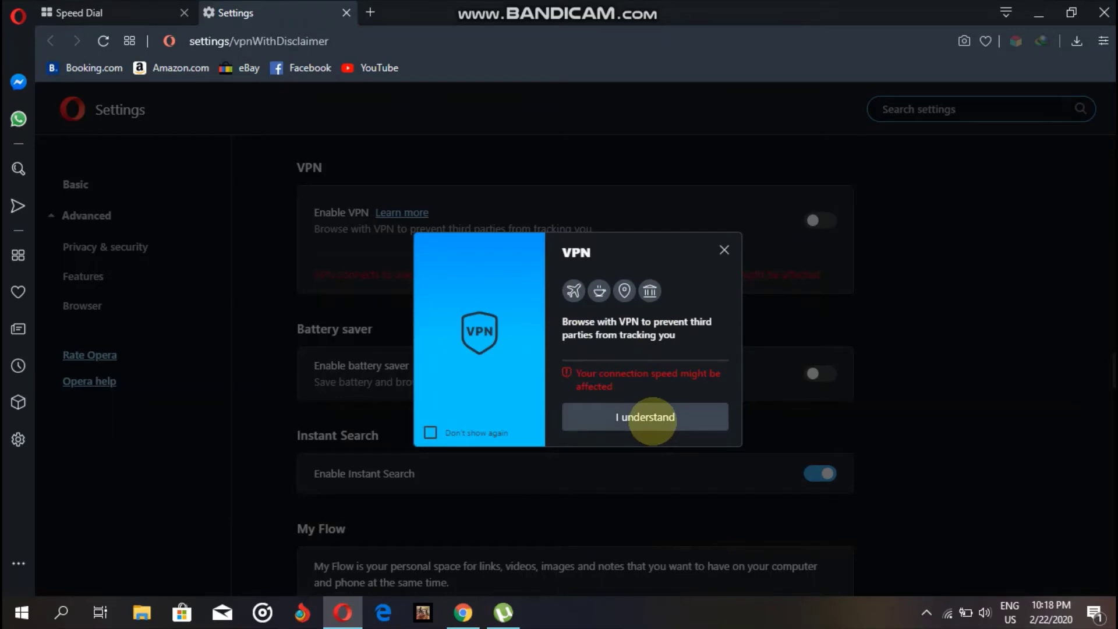
# Accept the VPN disclaimer, switch on Enable VPN, and open a new Speed Dial tab
pyautogui.click(647, 417)
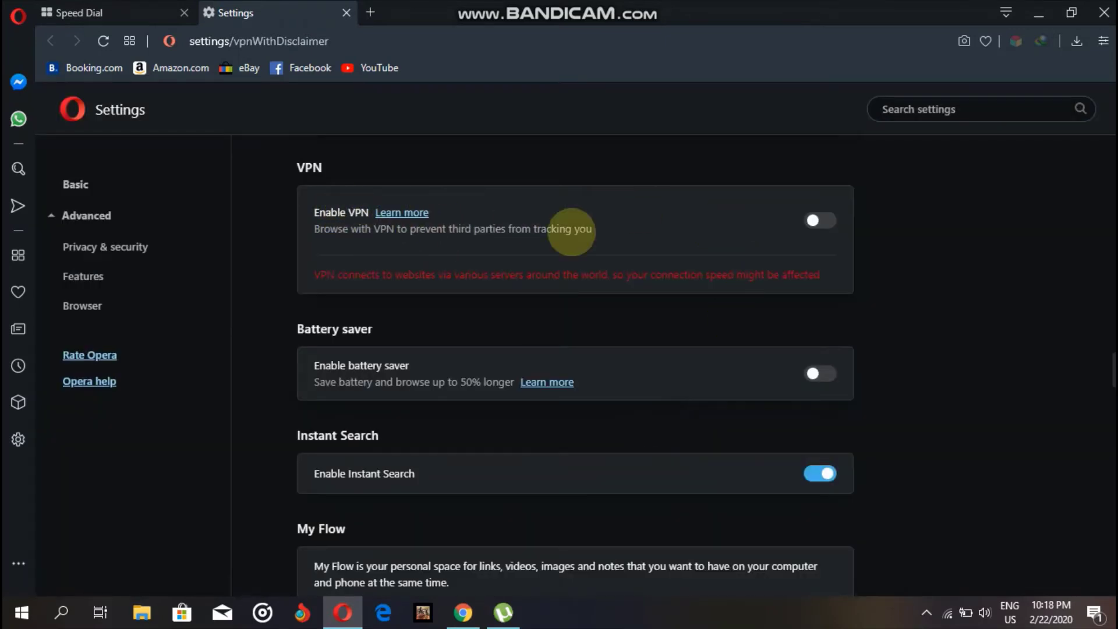
pyautogui.click(819, 221)
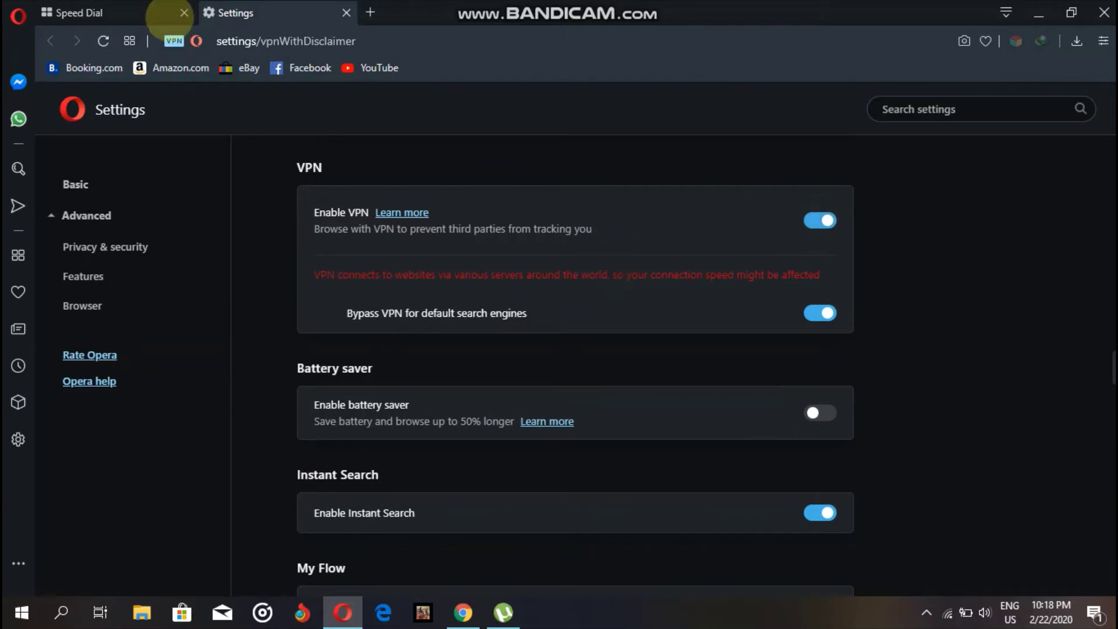
pyautogui.click(371, 12)
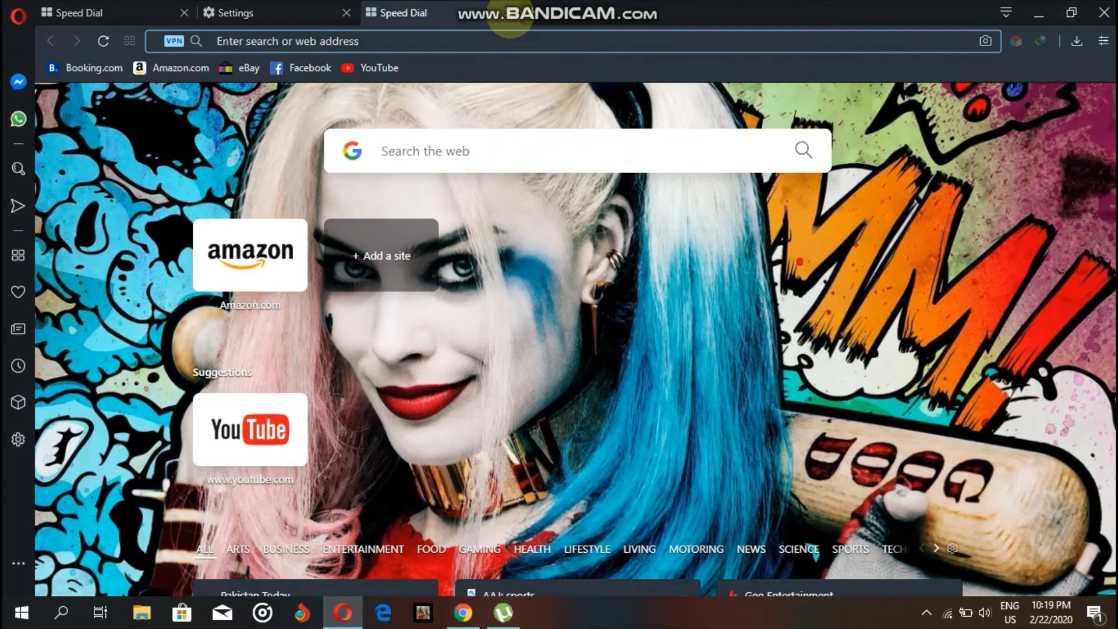
# Close the extra tab and the Opera window, then restore the YouTube channel window
pyautogui.click(508, 13)
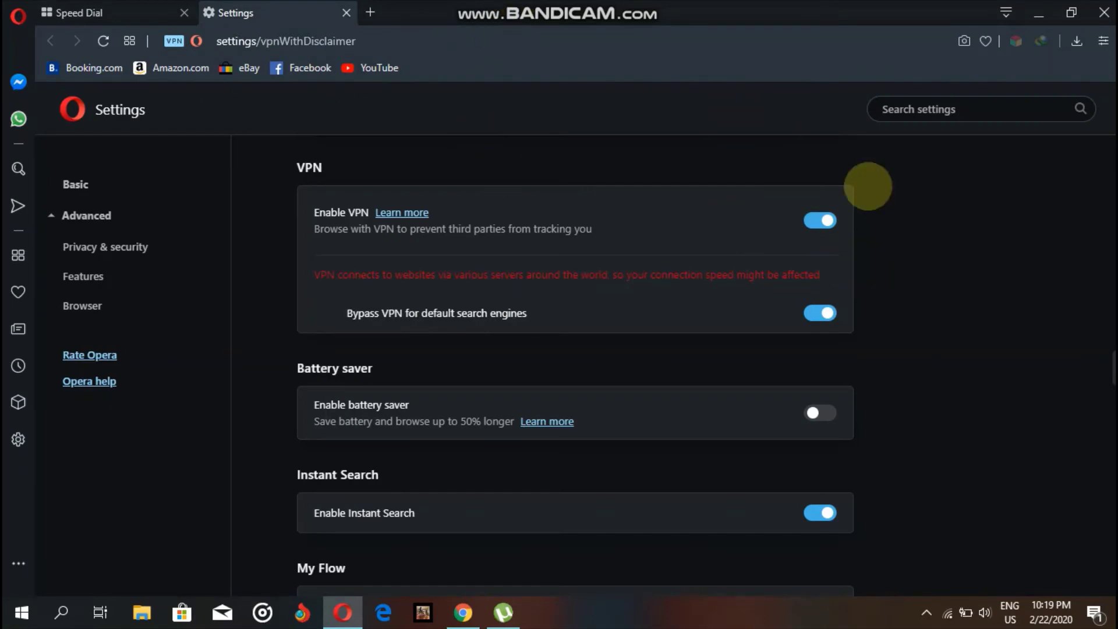
pyautogui.click(123, 12)
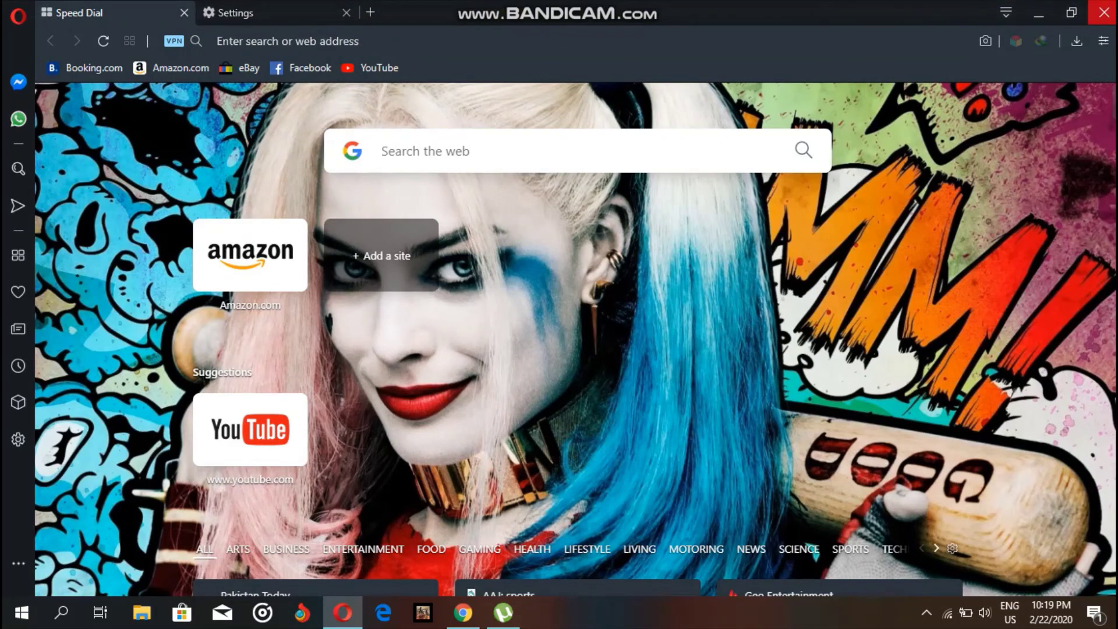
pyautogui.click(1105, 12)
pyautogui.click(463, 613)
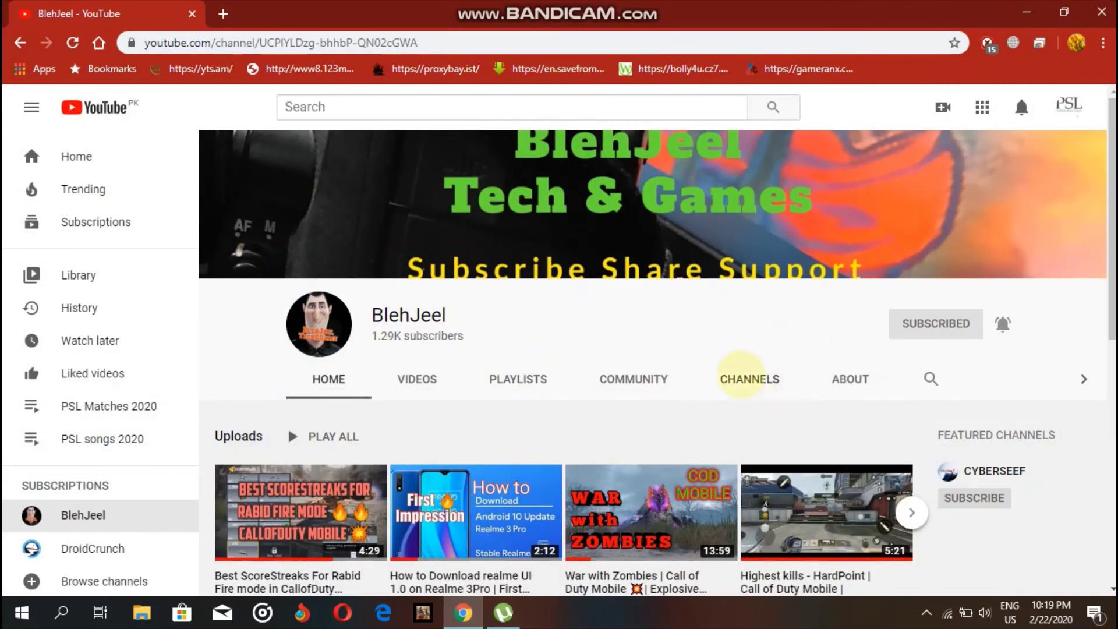
pyautogui.scroll(-2, 543, 385)
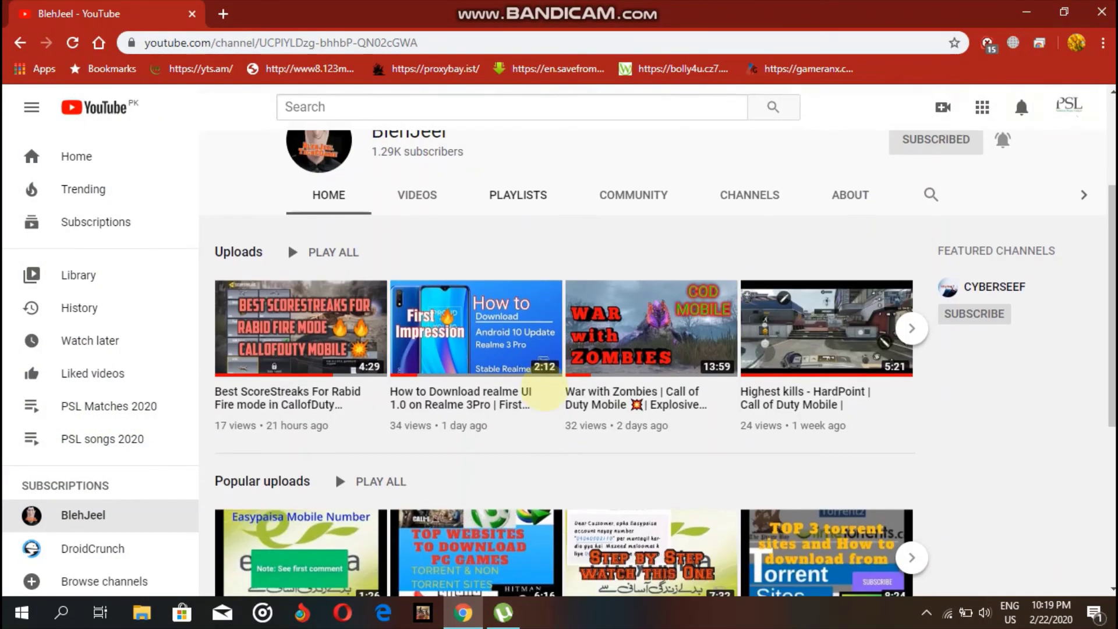
pyautogui.scroll(2, 559, 362)
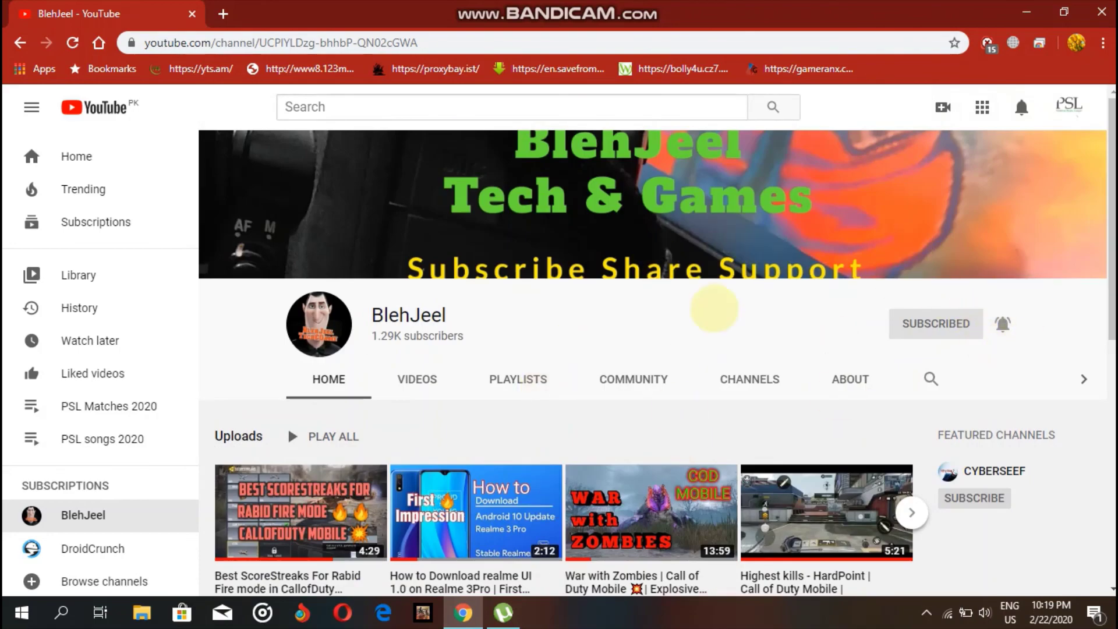
pyautogui.scroll(-5, 717, 306)
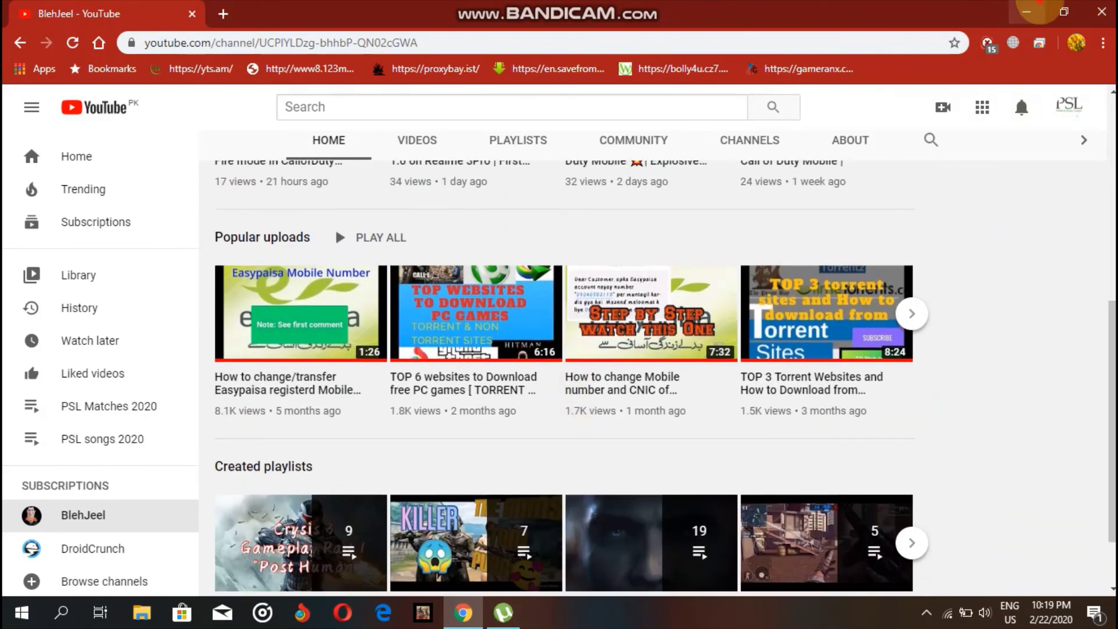
# Minimize the YouTube browser after browsing uploads and playlists, revealing the desktop
pyautogui.click(1027, 13)
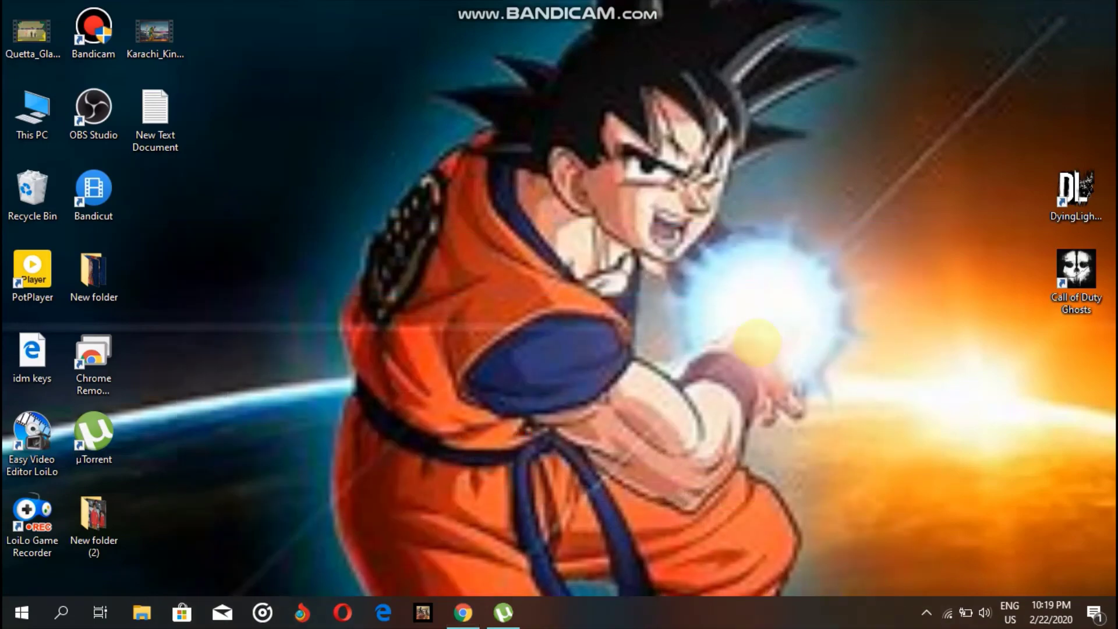